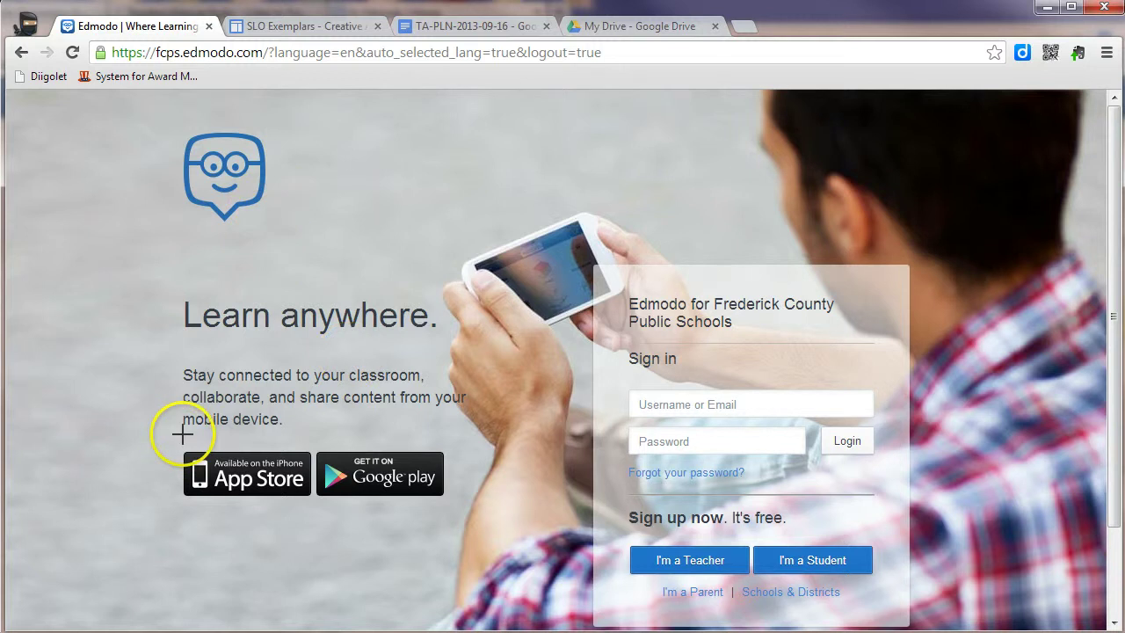
Step: Mark up the district's FCPS Edmodo web address for viewers
mouse_move(204, 39)
left_mouse_down()
mouse_move(150, 35)
mouse_move(110, 60)
mouse_move(192, 77)
mouse_move(261, 71)
mouse_move(202, 33)
left_mouse_up()
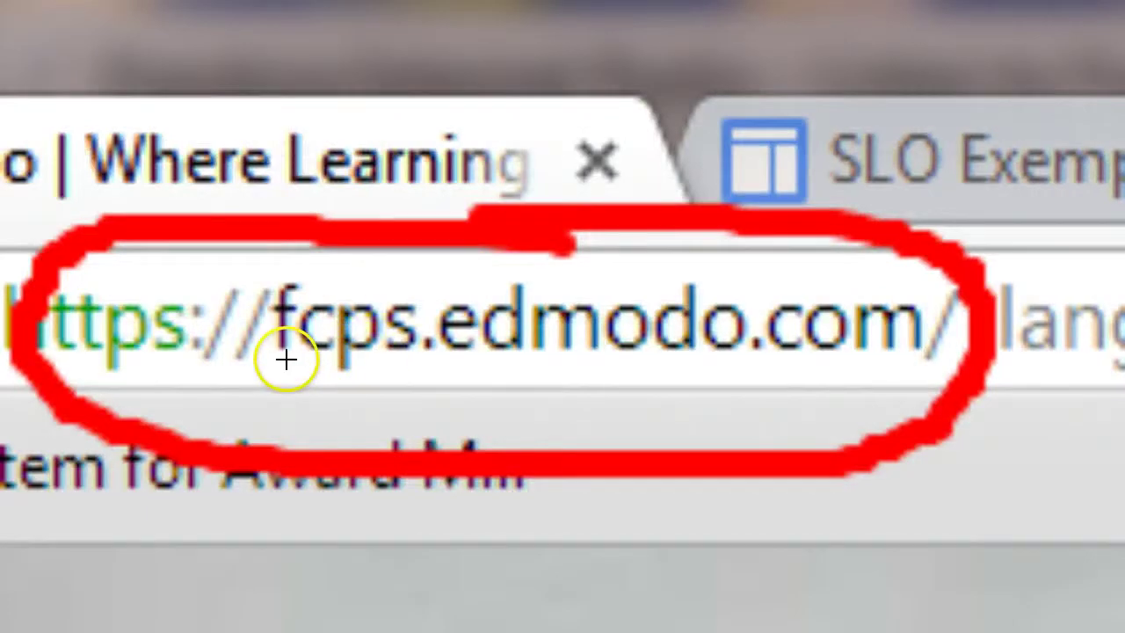
left_click_drag(274, 357, 399, 357)
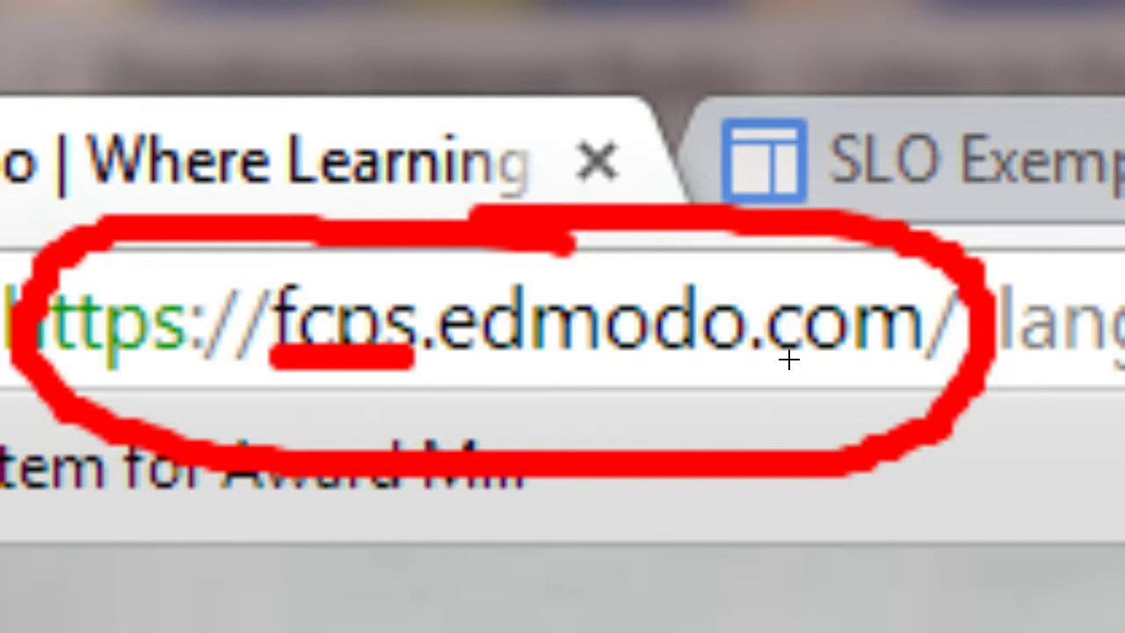
left_click(647, 392)
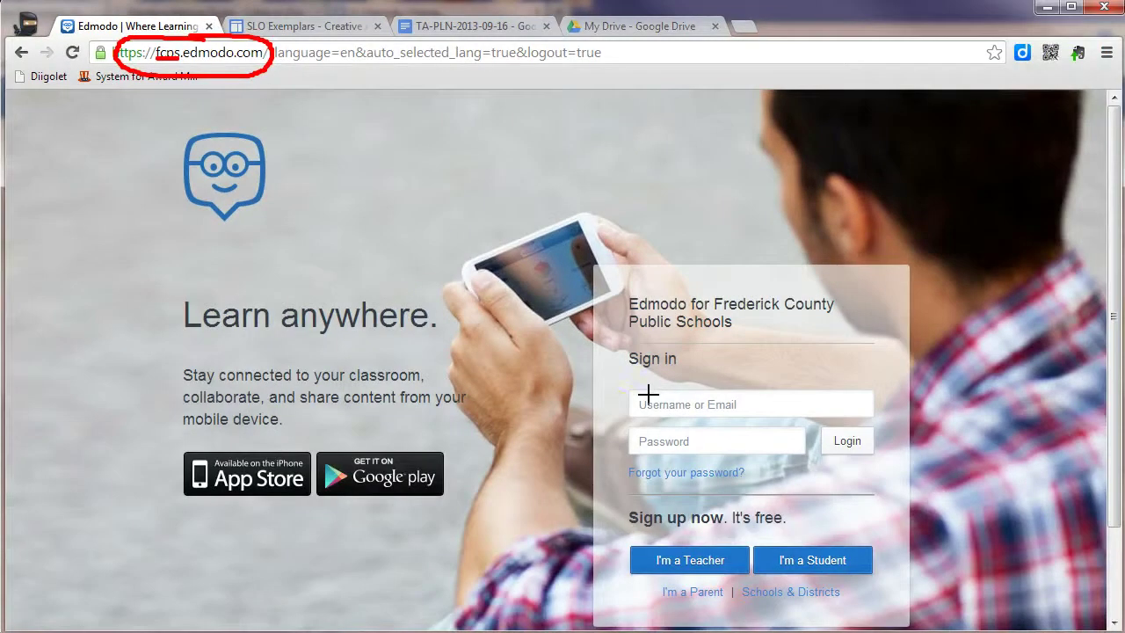
left_click(607, 421)
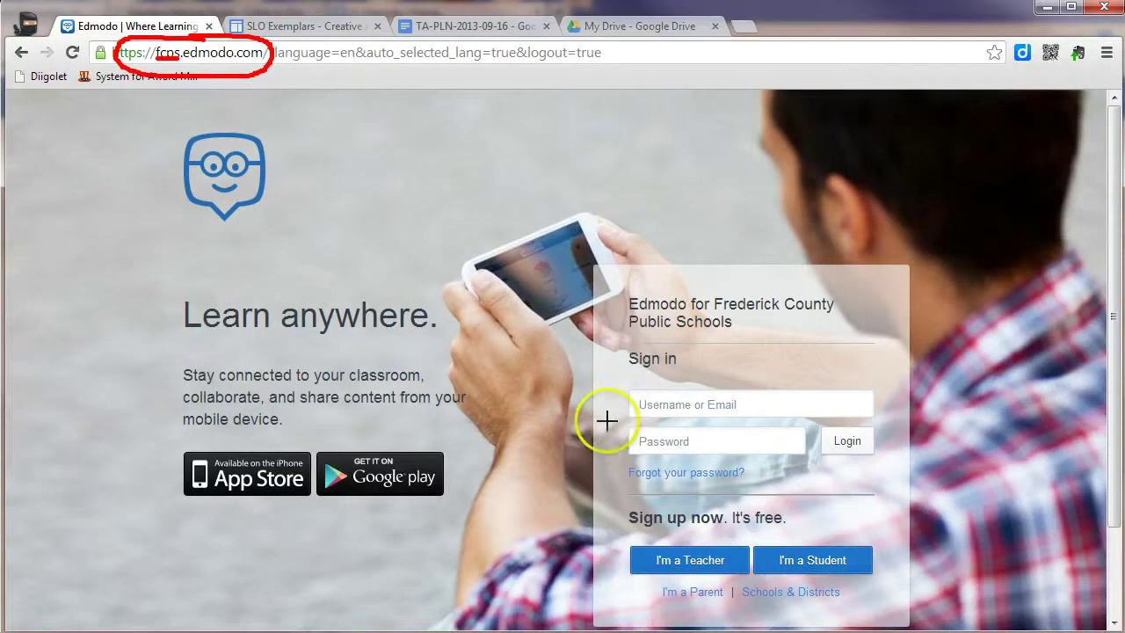
Step: Open the teacher sign-up form and go through its school code and title fields
left_click(668, 564)
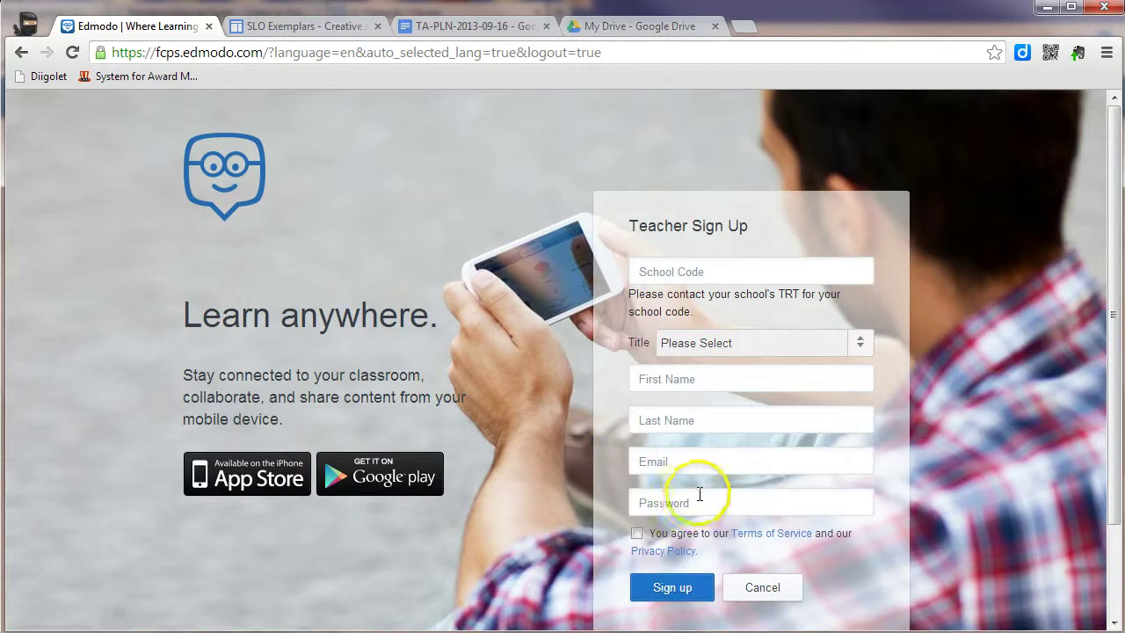
left_click(682, 271)
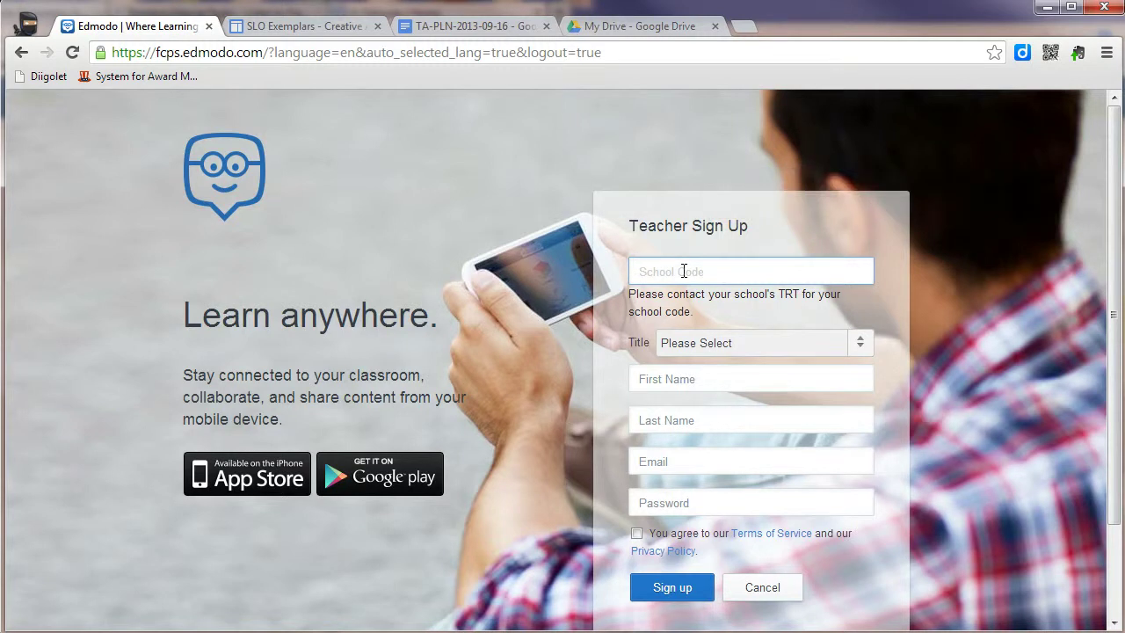
left_click(783, 278)
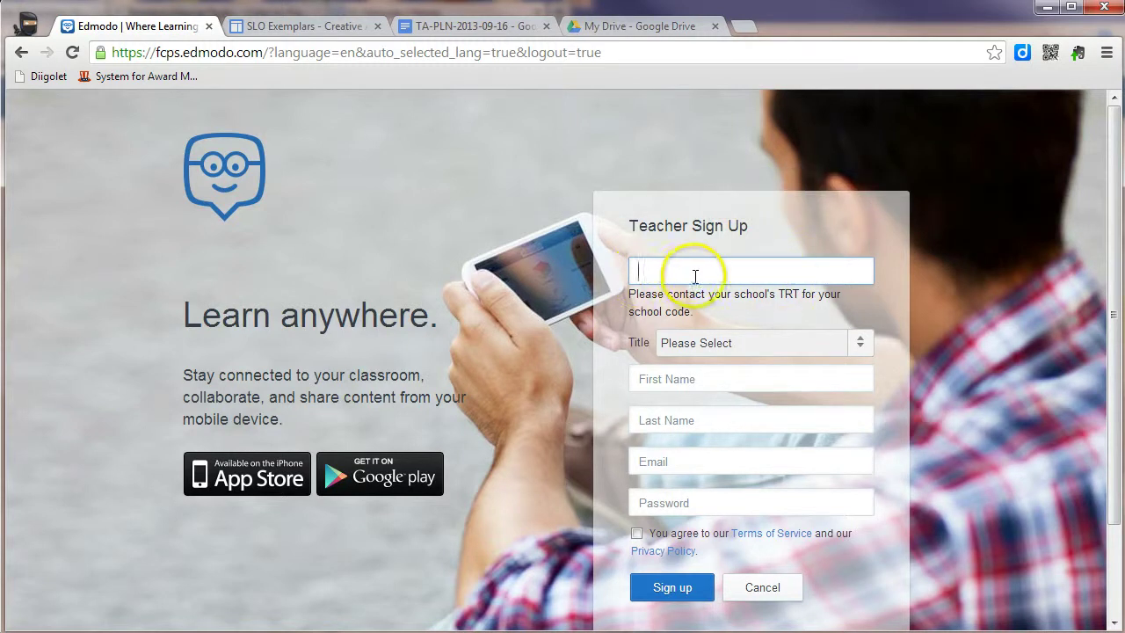
left_click(857, 343)
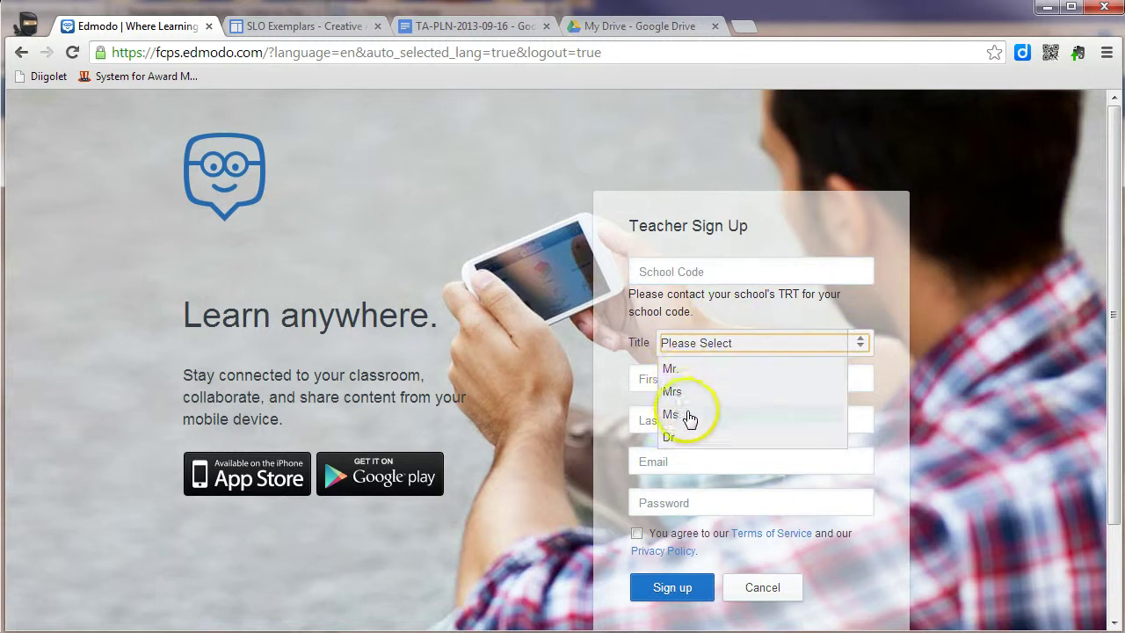
left_click(864, 317)
left_click(706, 380)
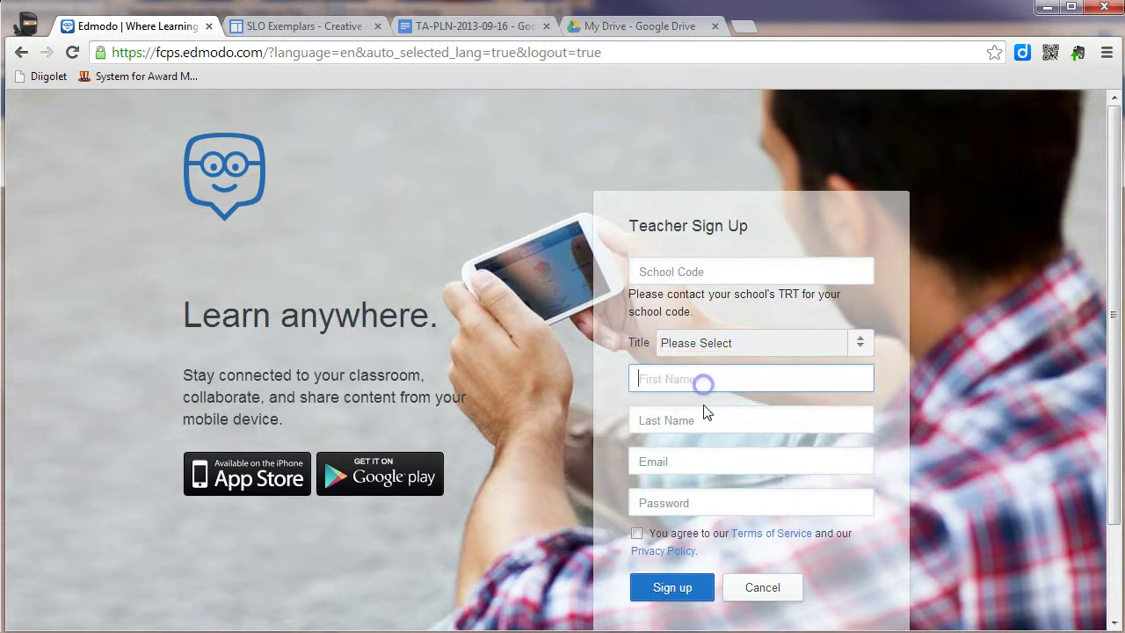
Step: Go through the name, email, password and terms fields, then abandon sign-up for sign-in
left_click(704, 422)
left_click(694, 462)
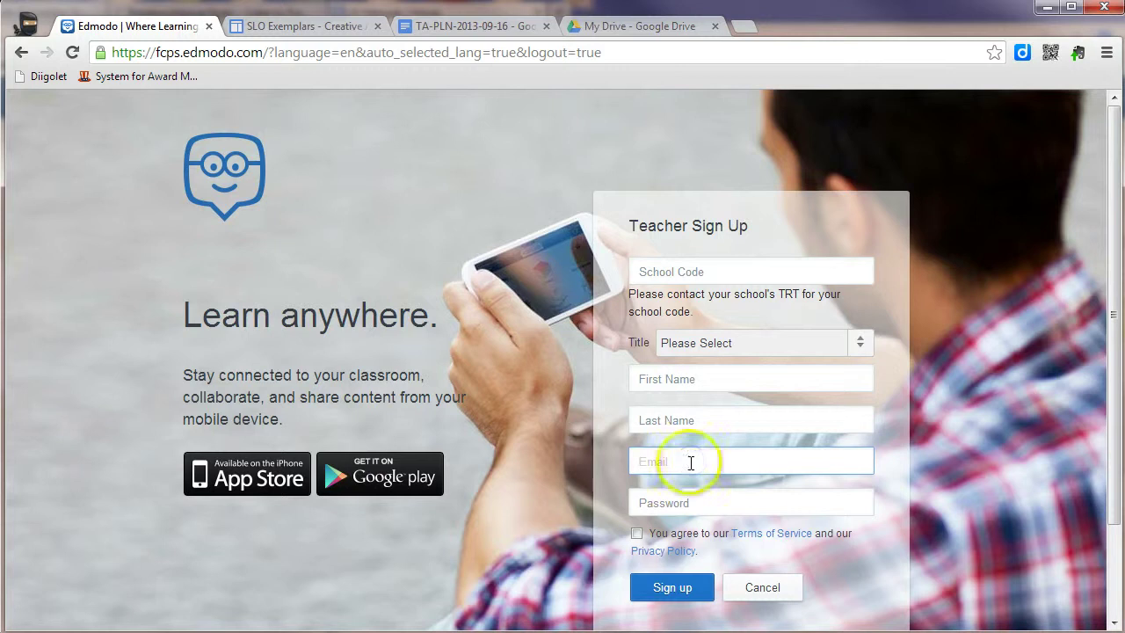
left_click(679, 504)
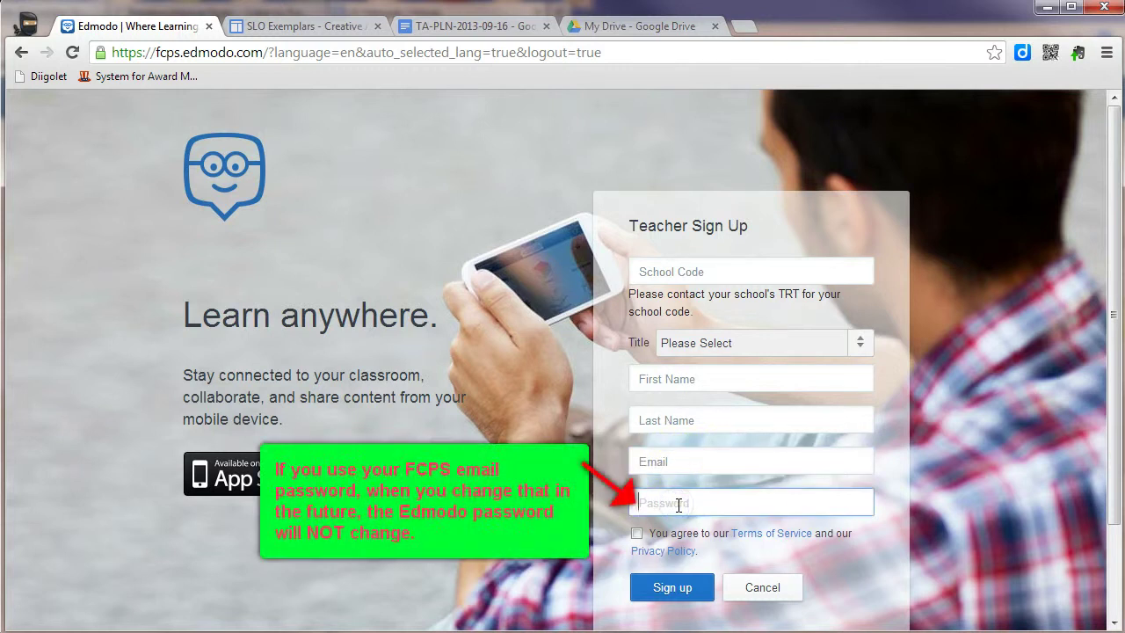
left_click(638, 534)
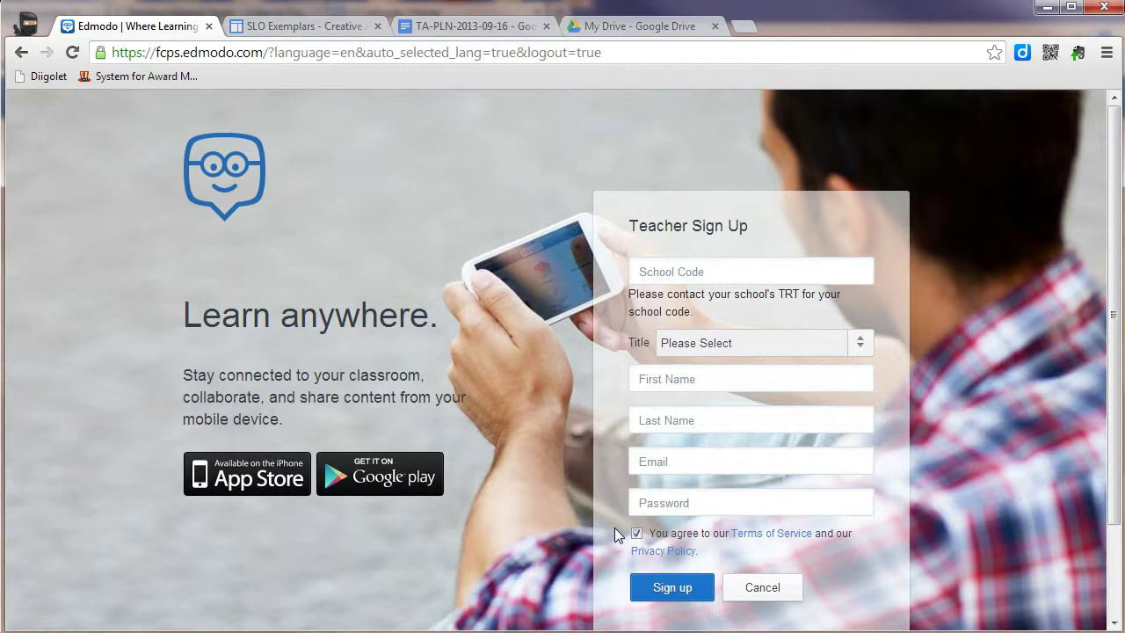
left_click(636, 533)
left_click(661, 591)
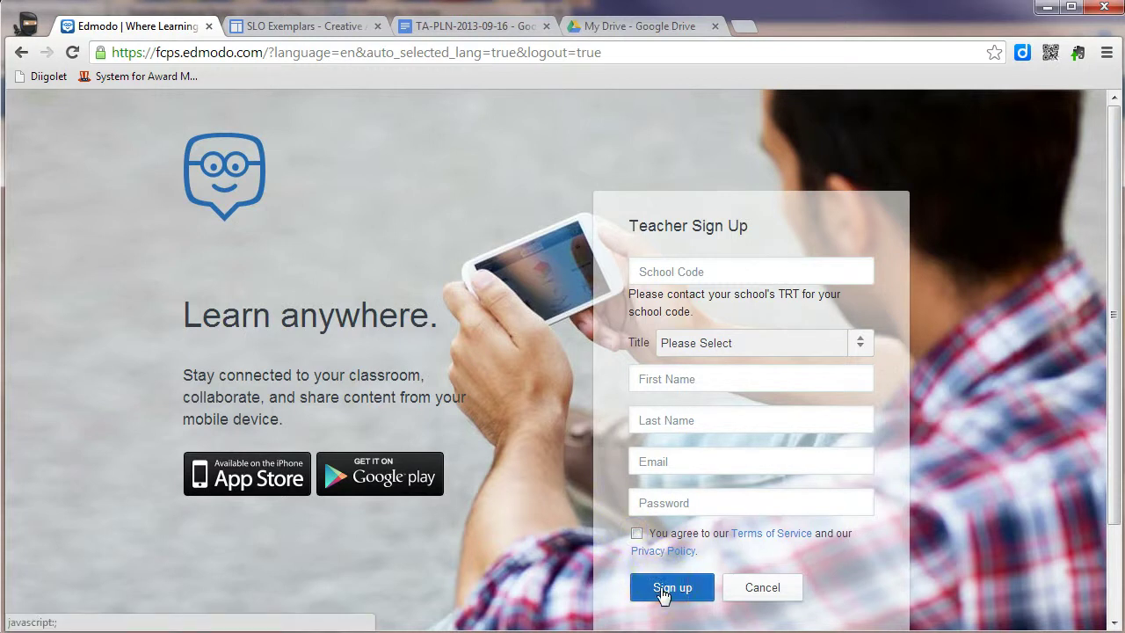
left_click(694, 406)
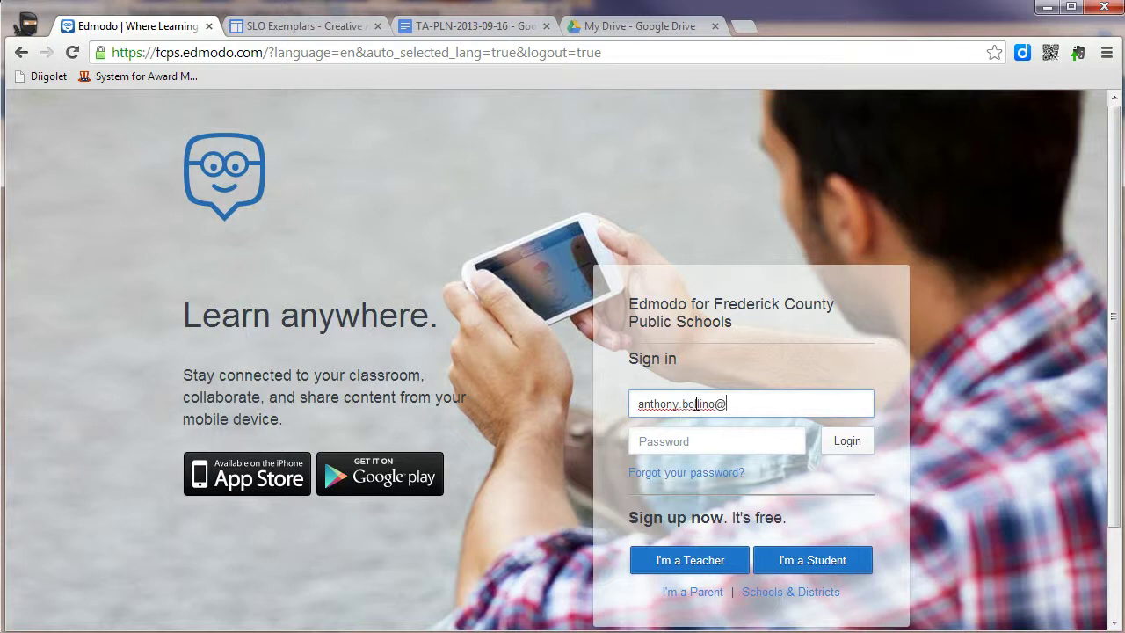
Step: Sign in with the FCPS teacher credentials and scroll the home page's Groups list
left_click(696, 414)
left_click(845, 442)
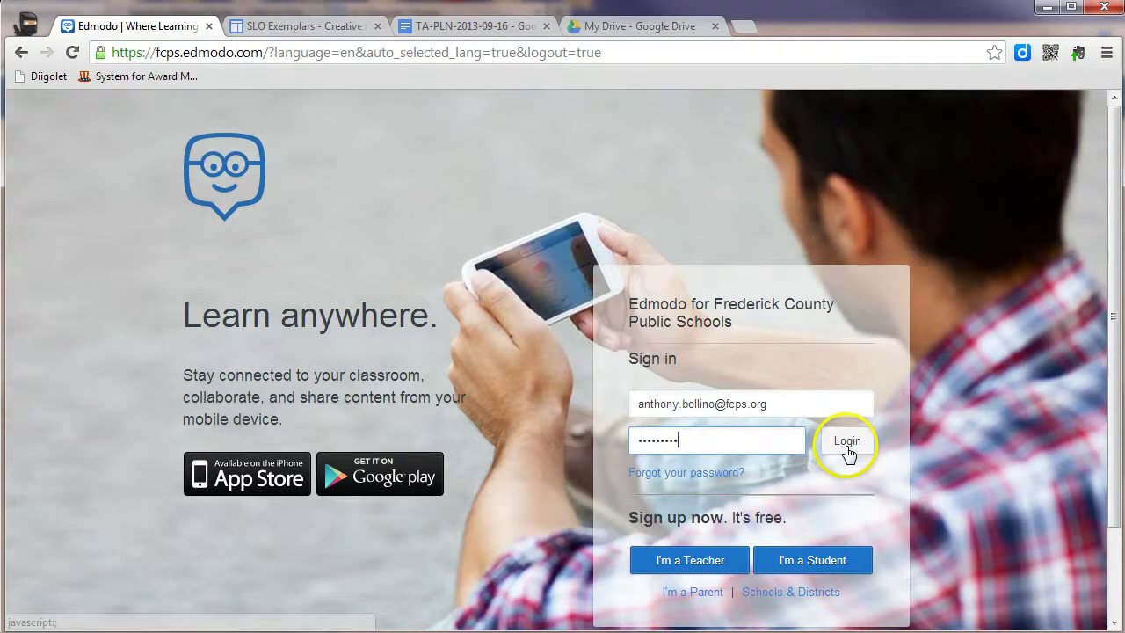
left_click(39, 413)
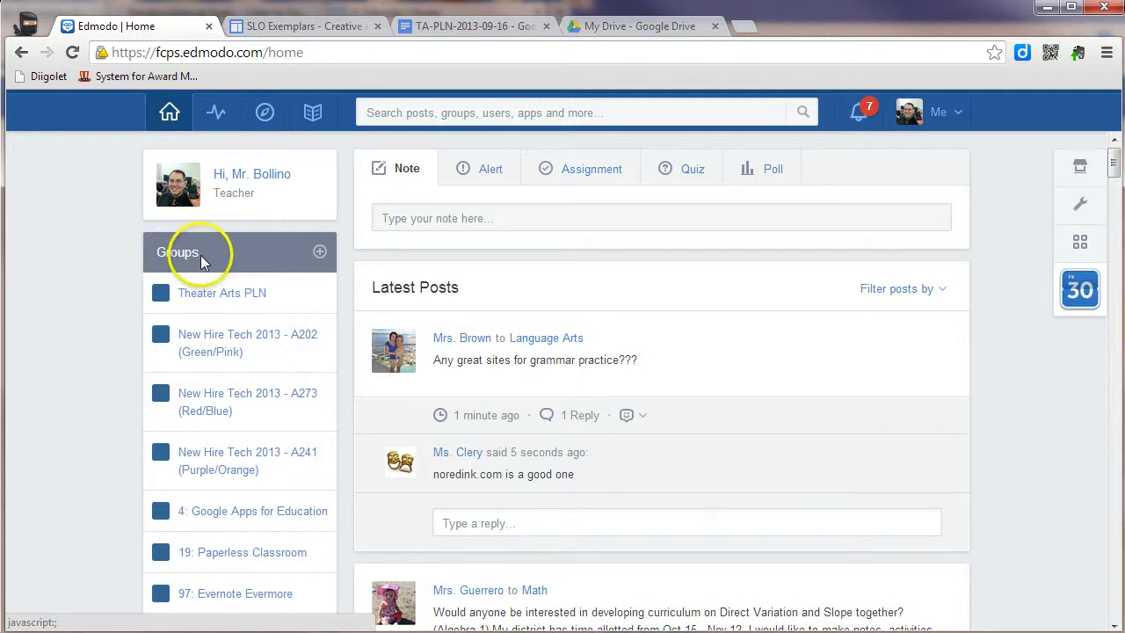
scroll(116, 364, "down", 4)
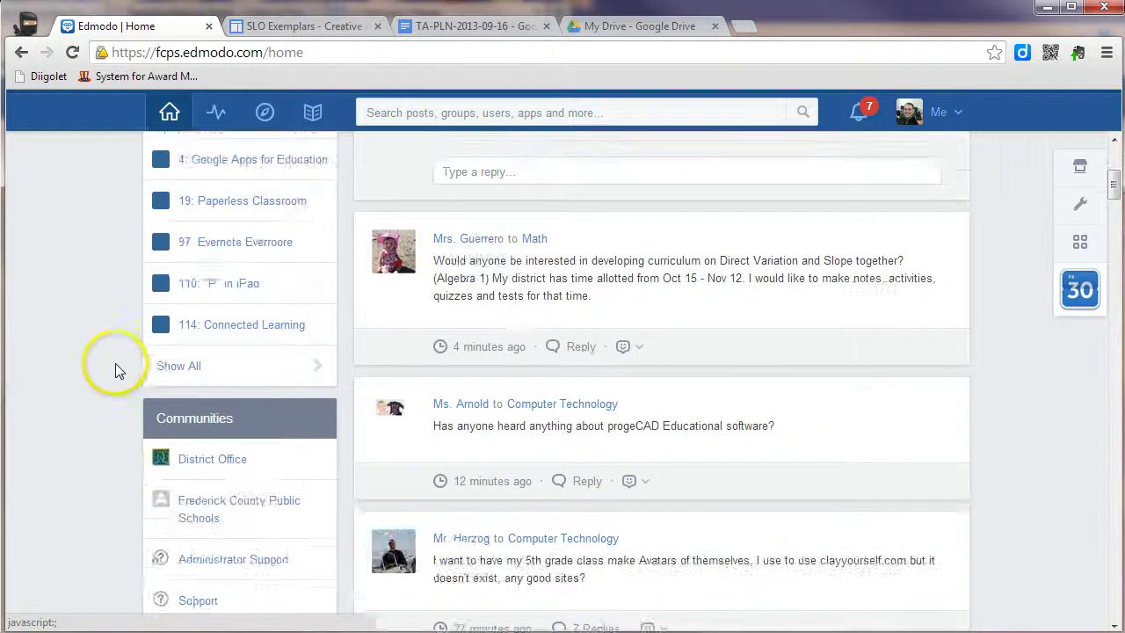
scroll(114, 366, "up", 3)
scroll(114, 364, "down", 2)
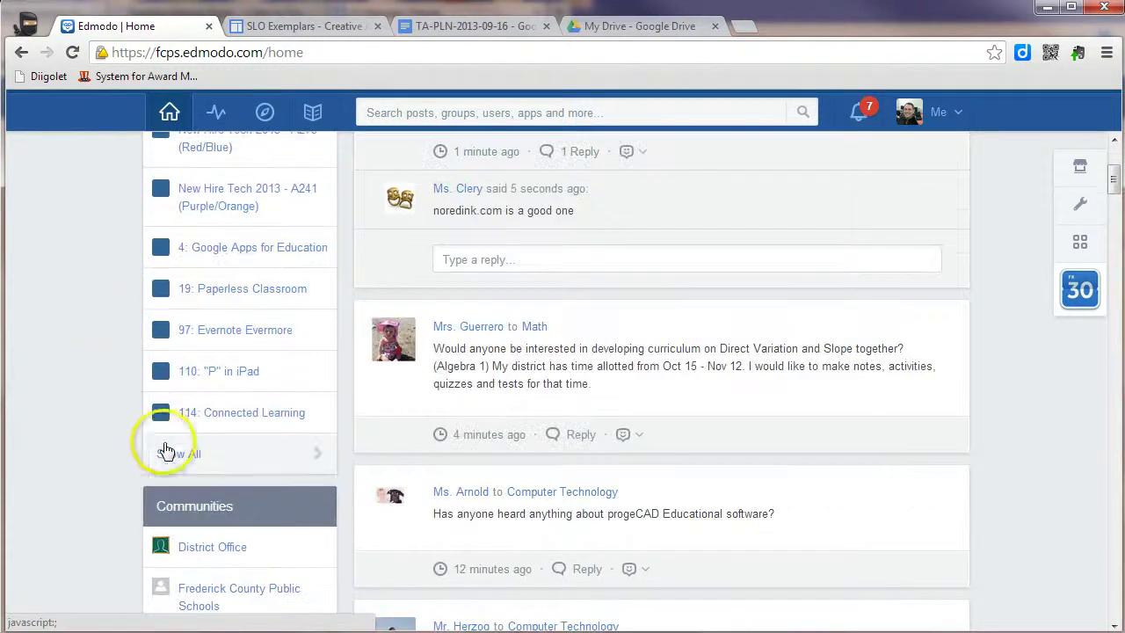
Step: Show the full list of the teacher's groups
left_click(172, 459)
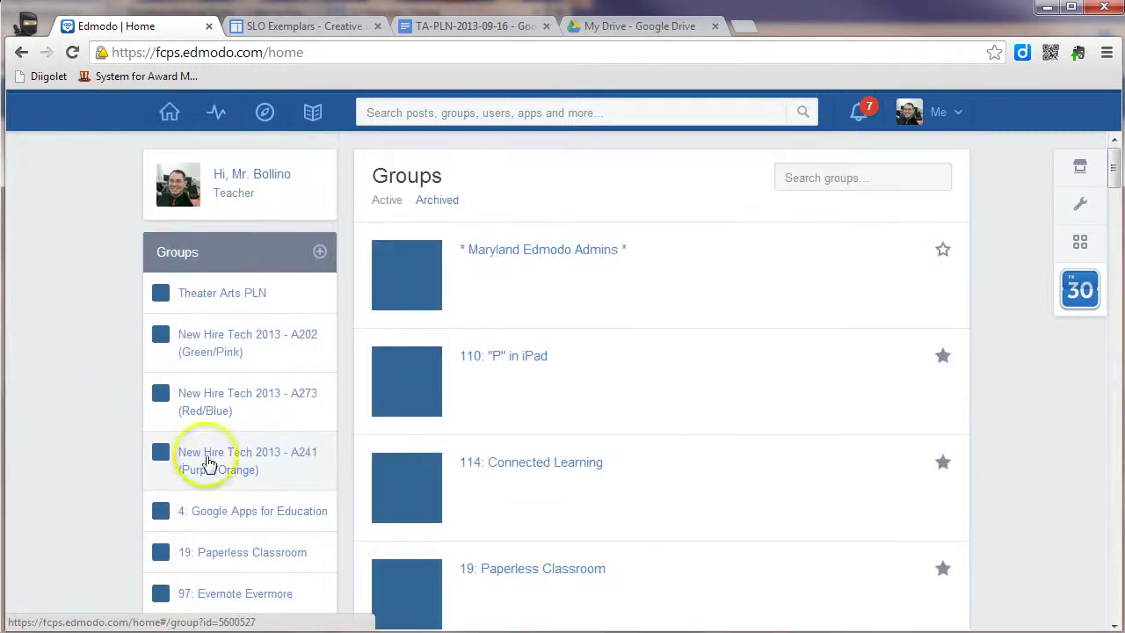
scroll(460, 395, "down", 5)
scroll(460, 396, "up", 5)
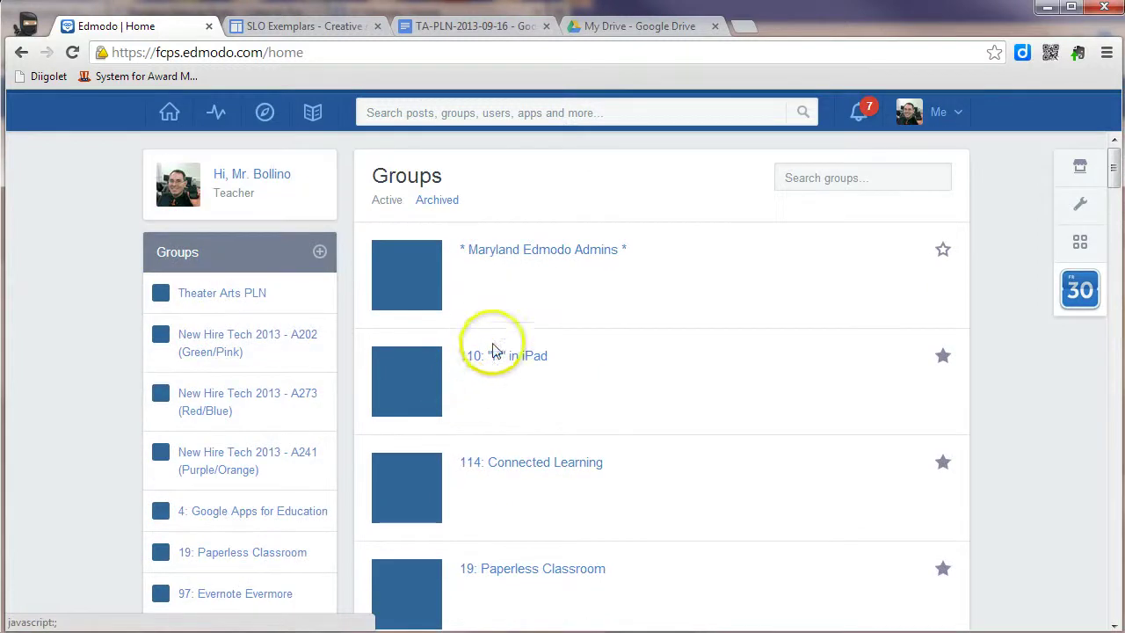
Step: Join an existing group by submitting its group code in the Join Group dialog
left_click(320, 255)
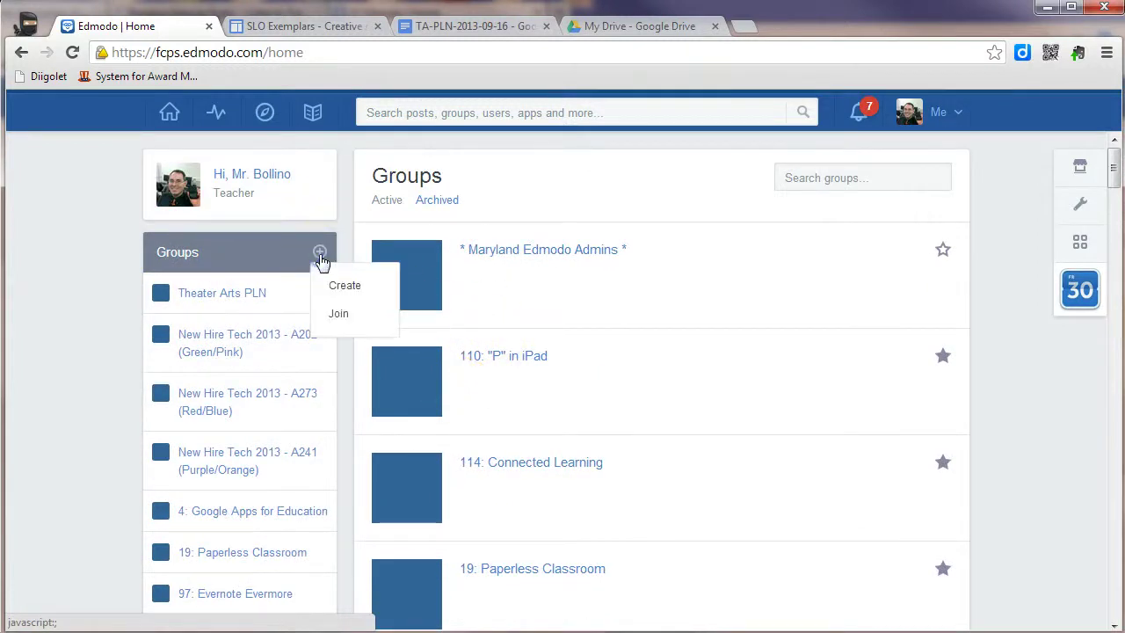
left_click(346, 317)
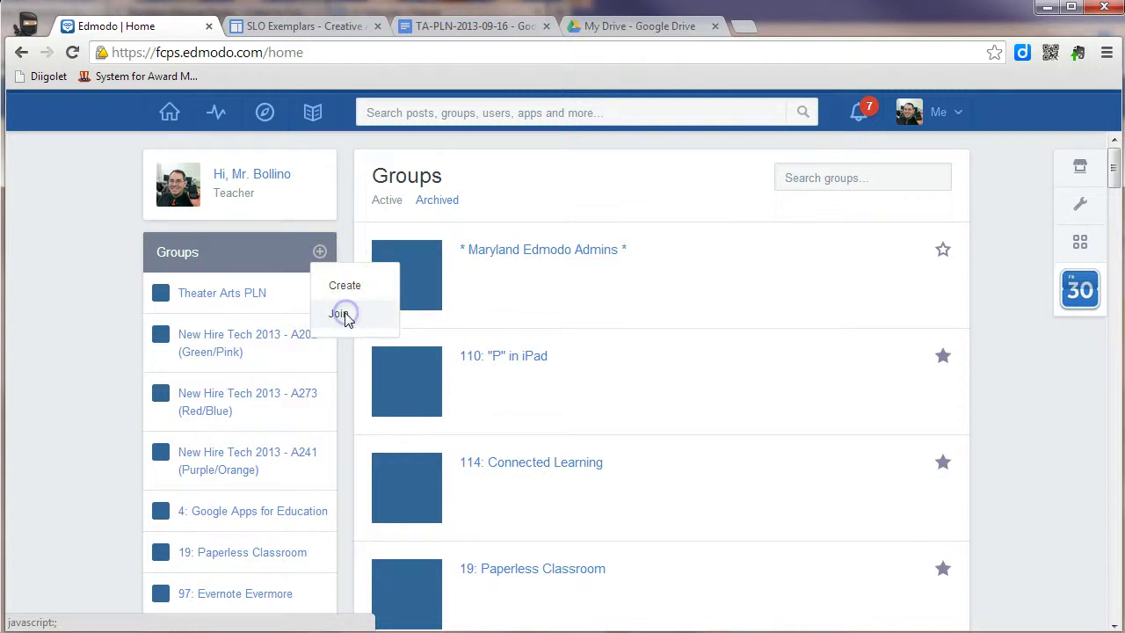
left_click(470, 359)
left_click(517, 368)
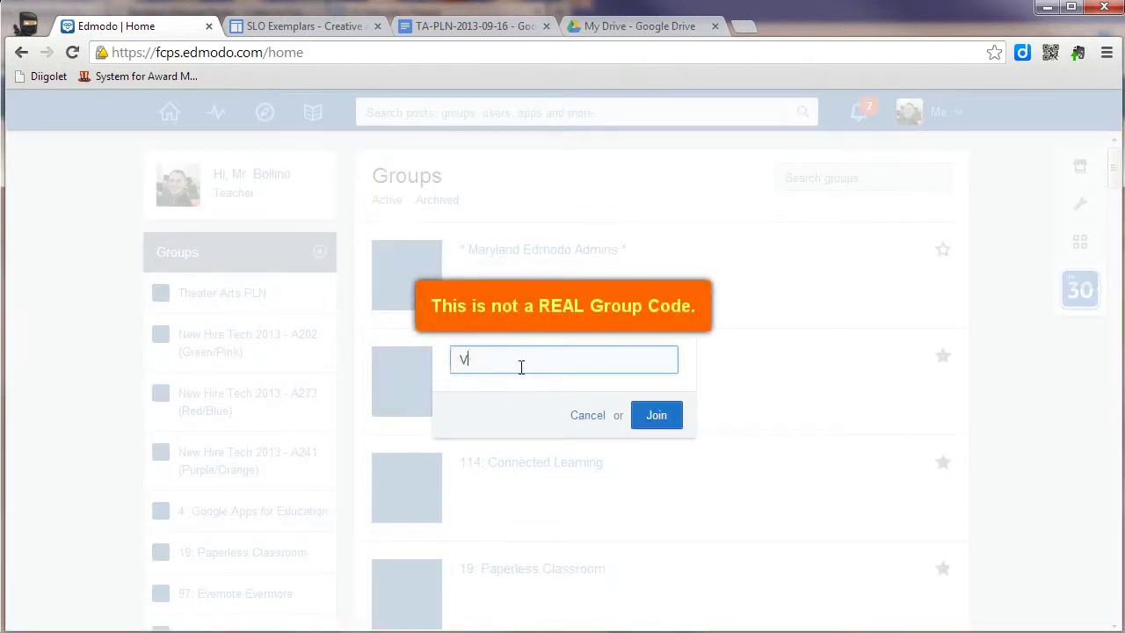
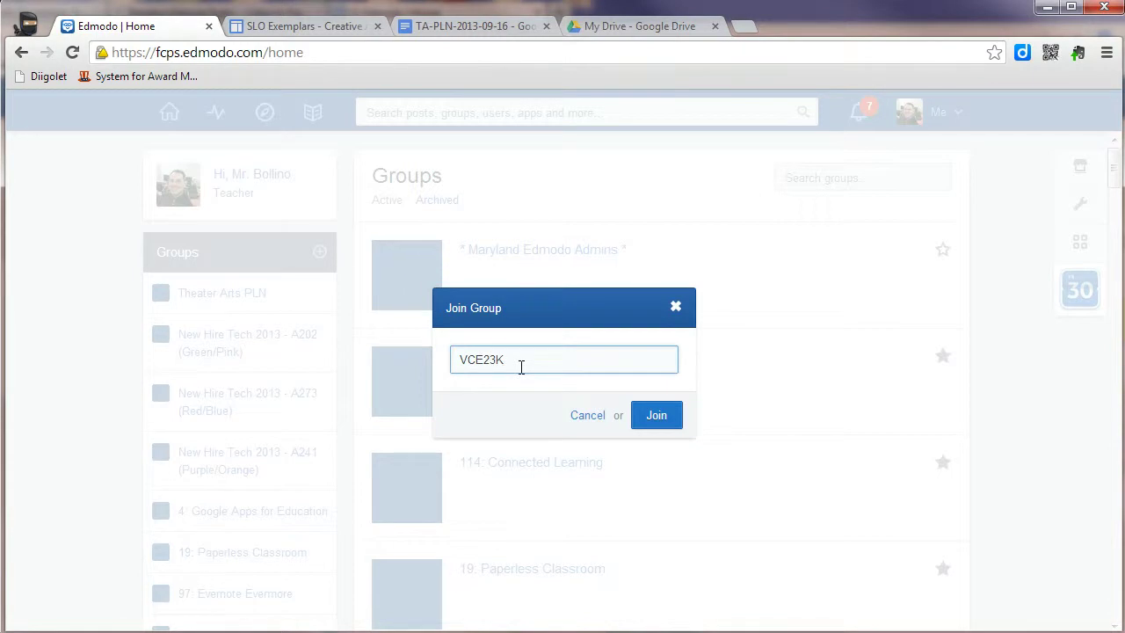
left_click(537, 368)
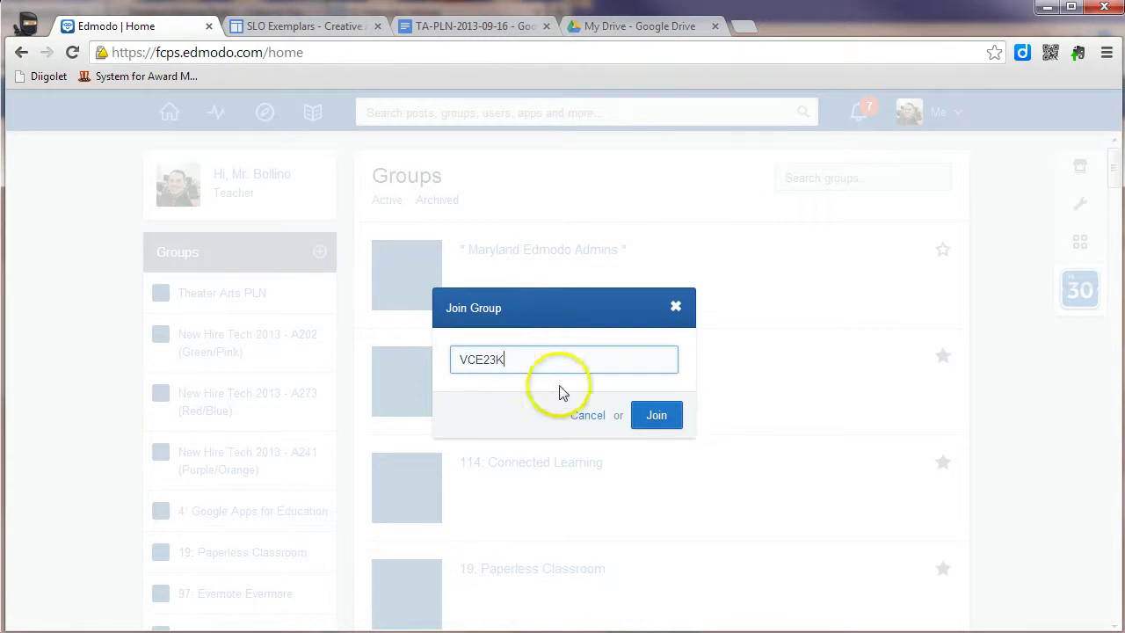
left_click(651, 417)
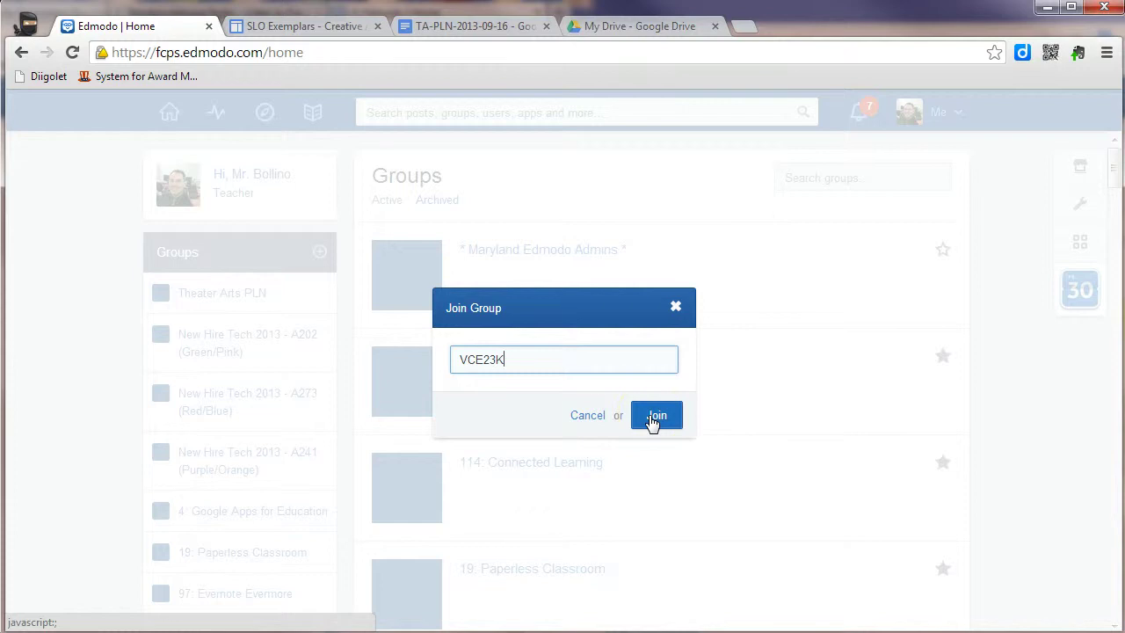
left_click(342, 299)
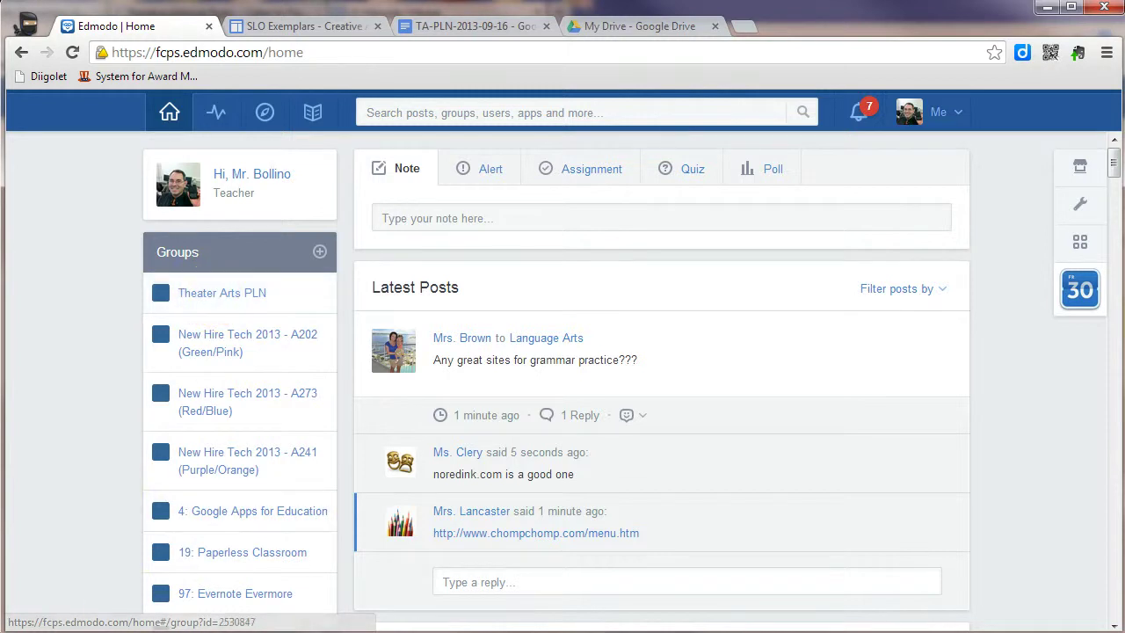
Step: Open the Theater Arts PLN group page and view its group settings options
left_click(255, 296)
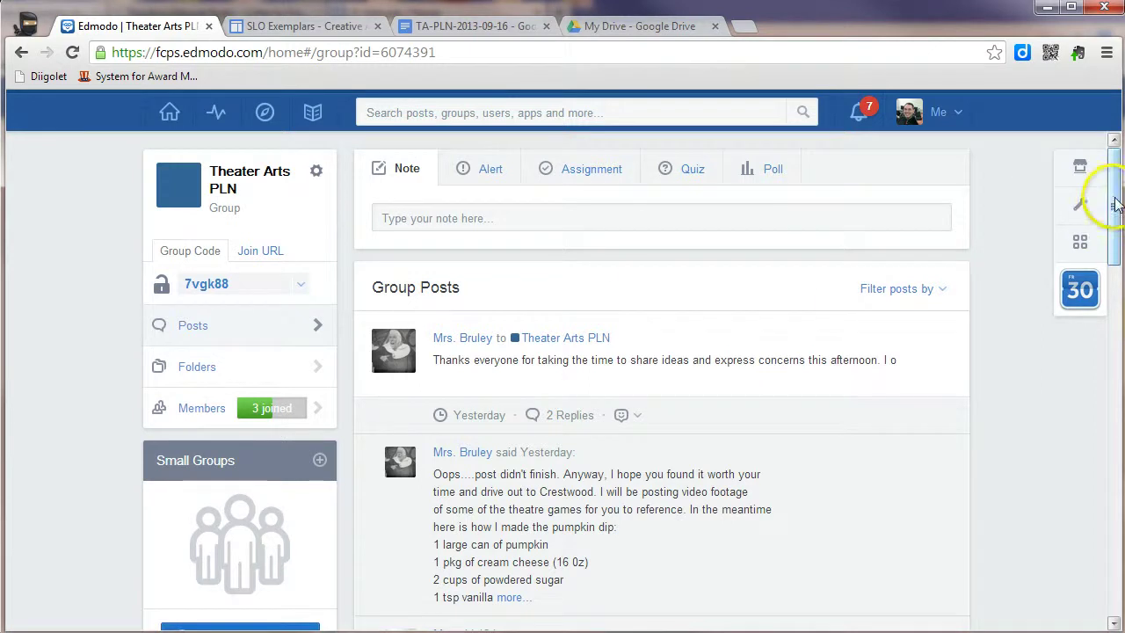
left_click_drag(1111, 198, 1106, 171)
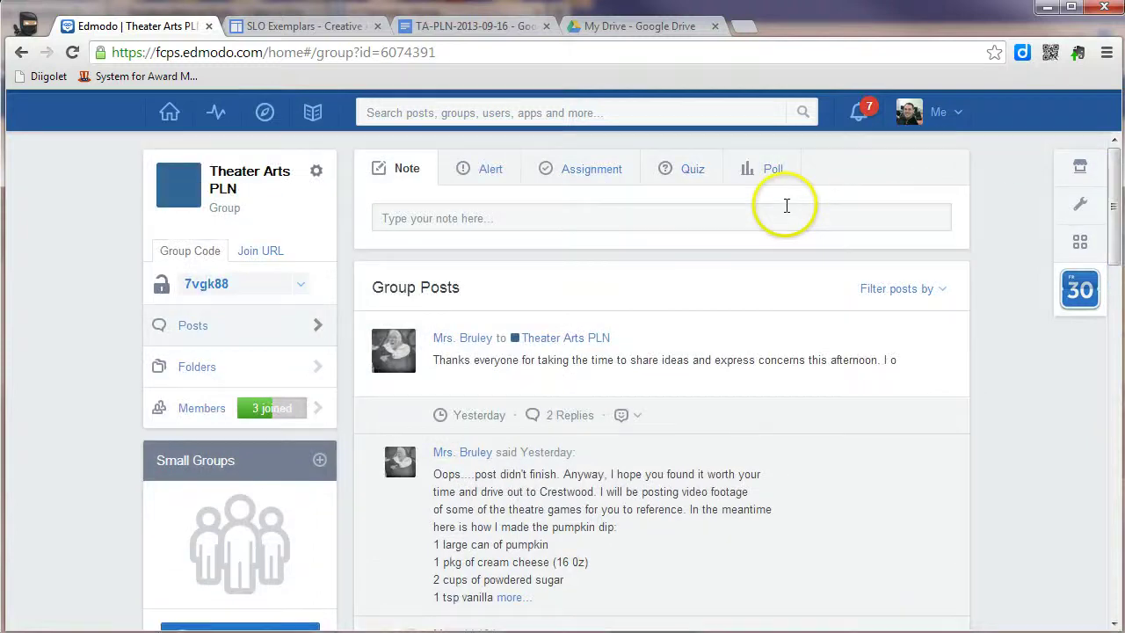
left_click(318, 174)
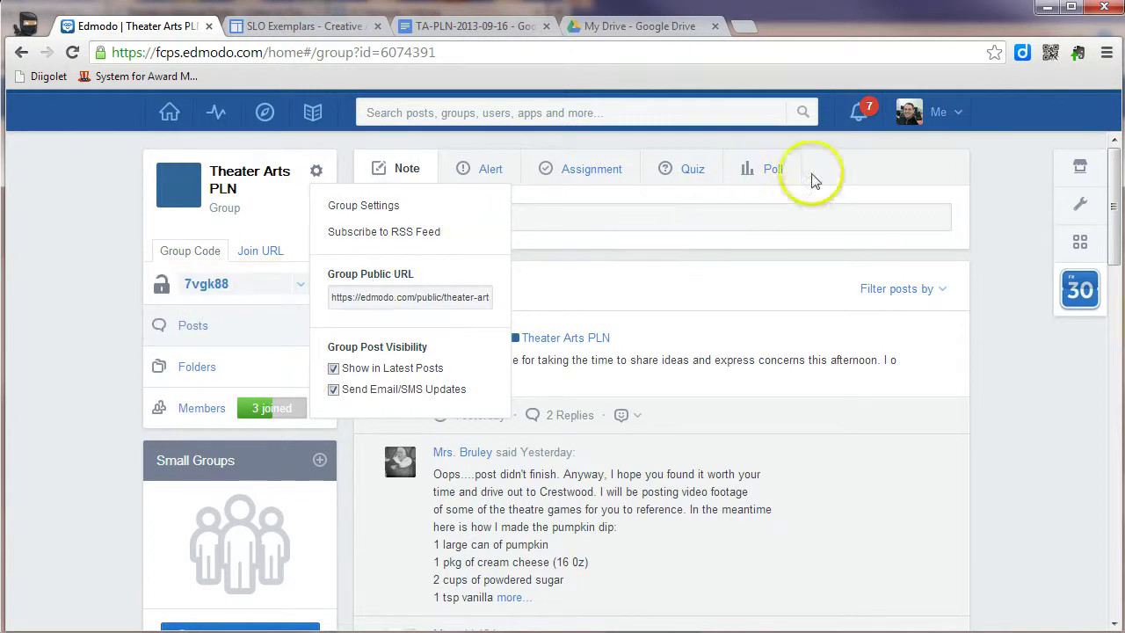
Step: In Me > Settings > Email & Text Updates, keep Text Message as the update type
left_click(957, 120)
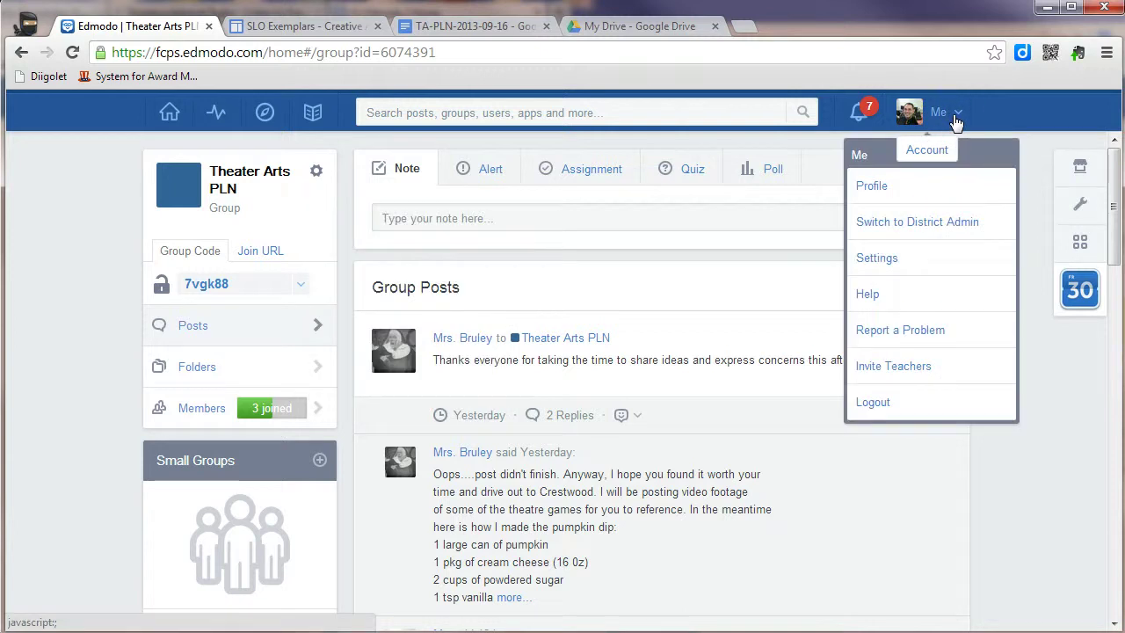
left_click(879, 259)
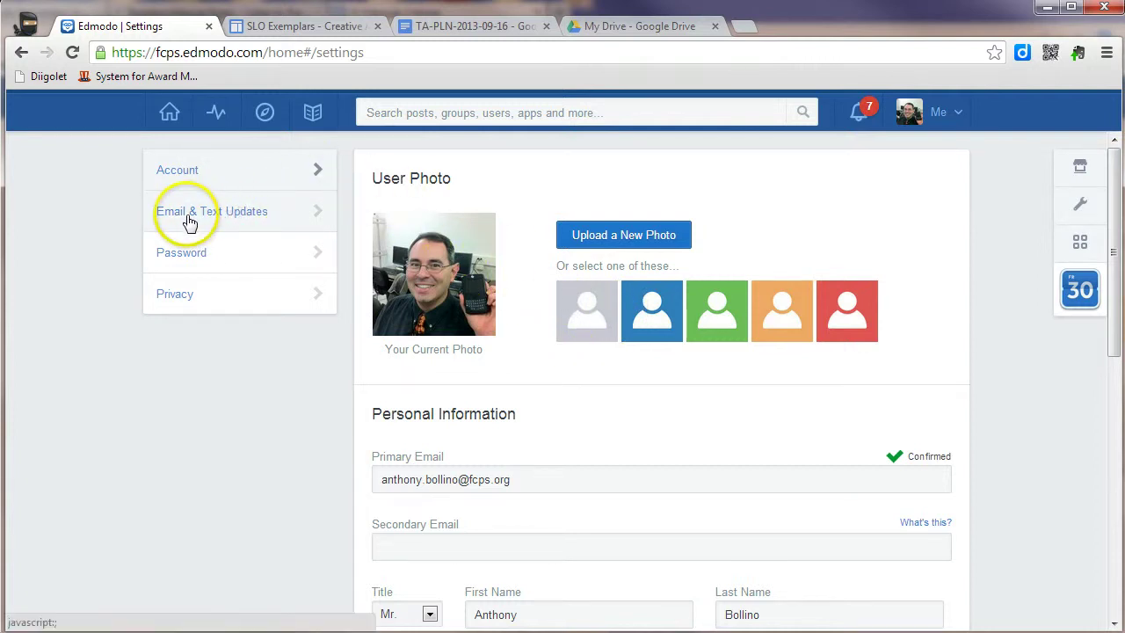
left_click(226, 222)
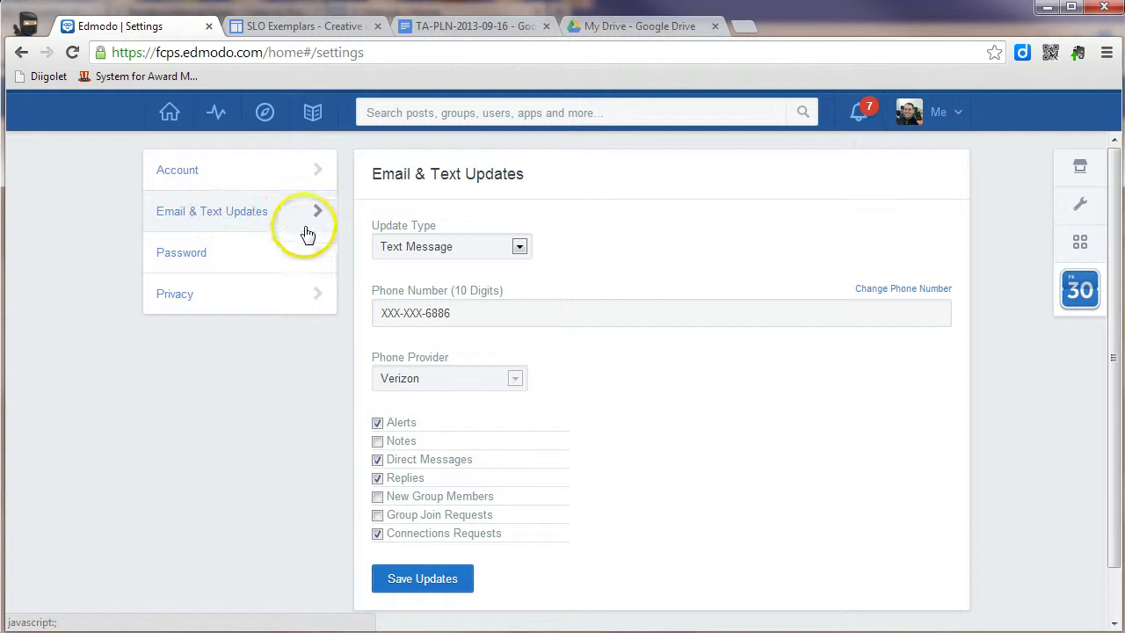
left_click(521, 247)
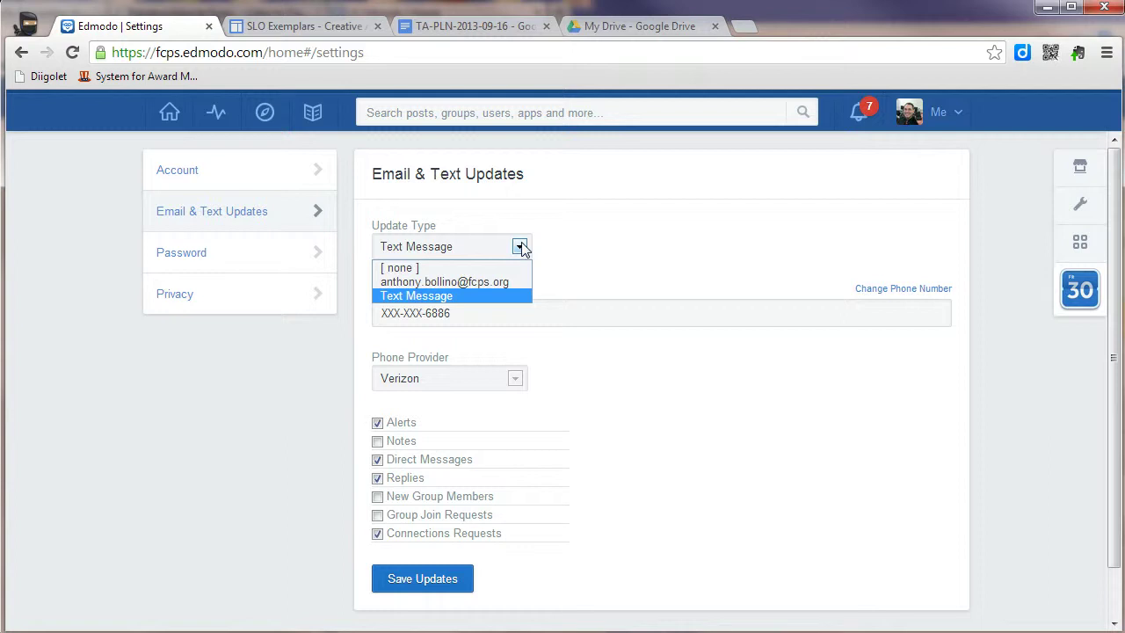
left_click(500, 282)
left_click(497, 297)
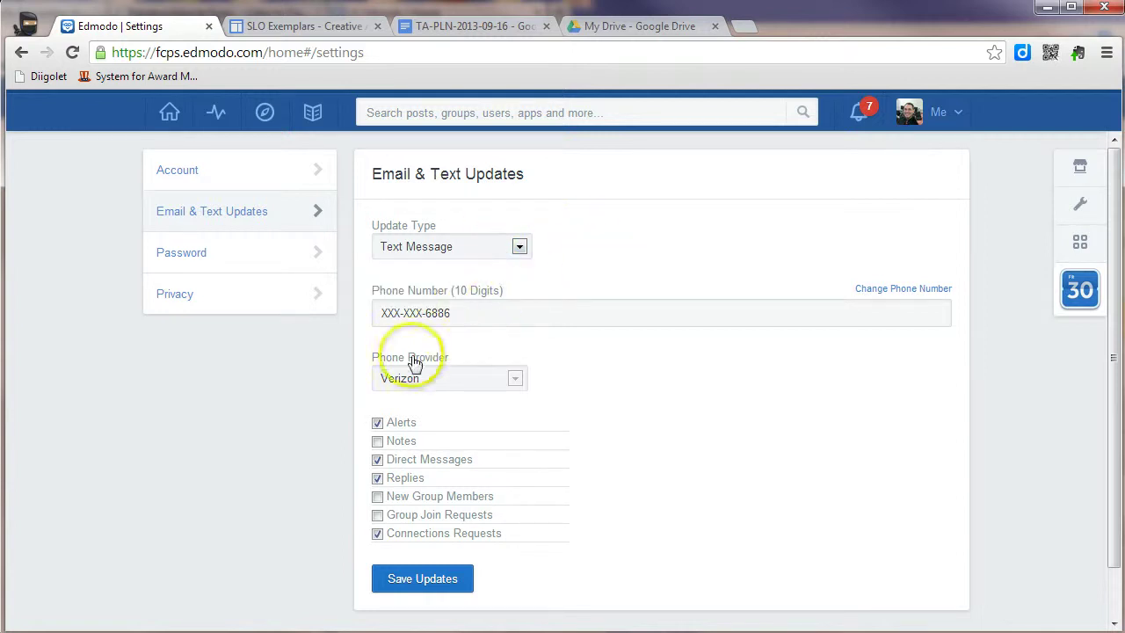
left_click(729, 380)
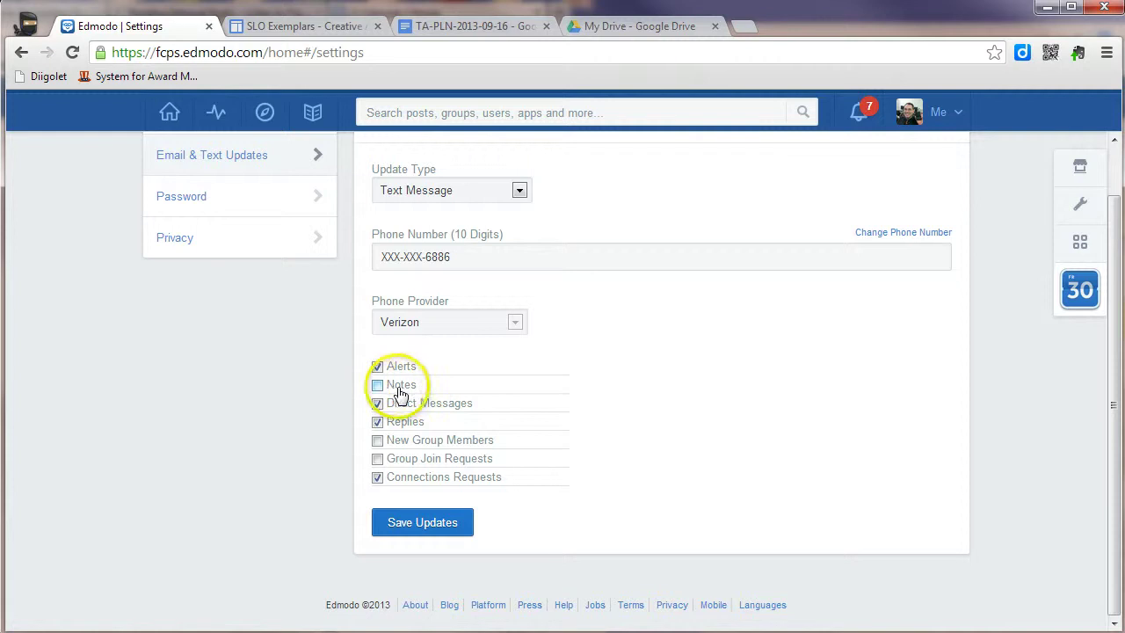
Step: Enable text updates for Notes and save the update preferences
left_click(377, 385)
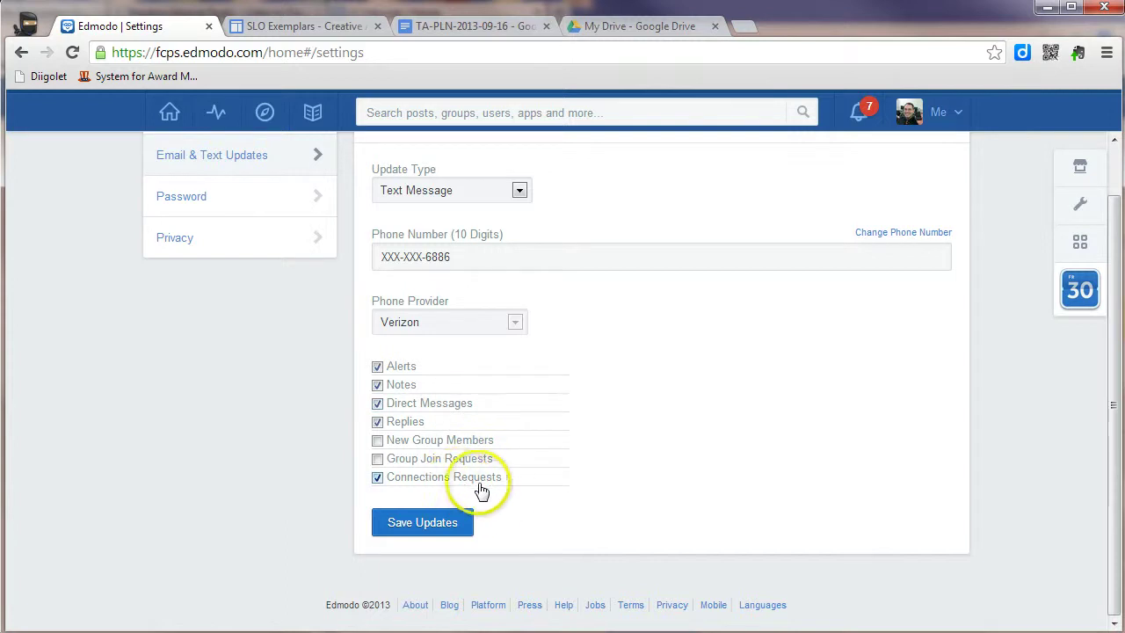
left_click(447, 529)
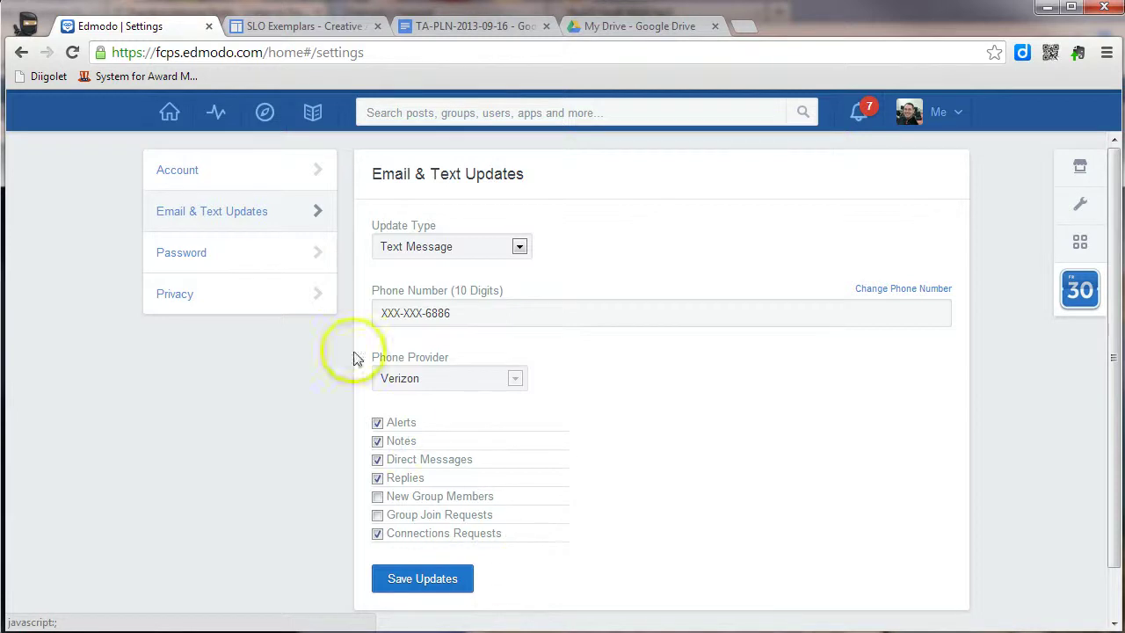
Step: Return home, reopen the Theater Arts PLN group page and select its group code
left_click(165, 120)
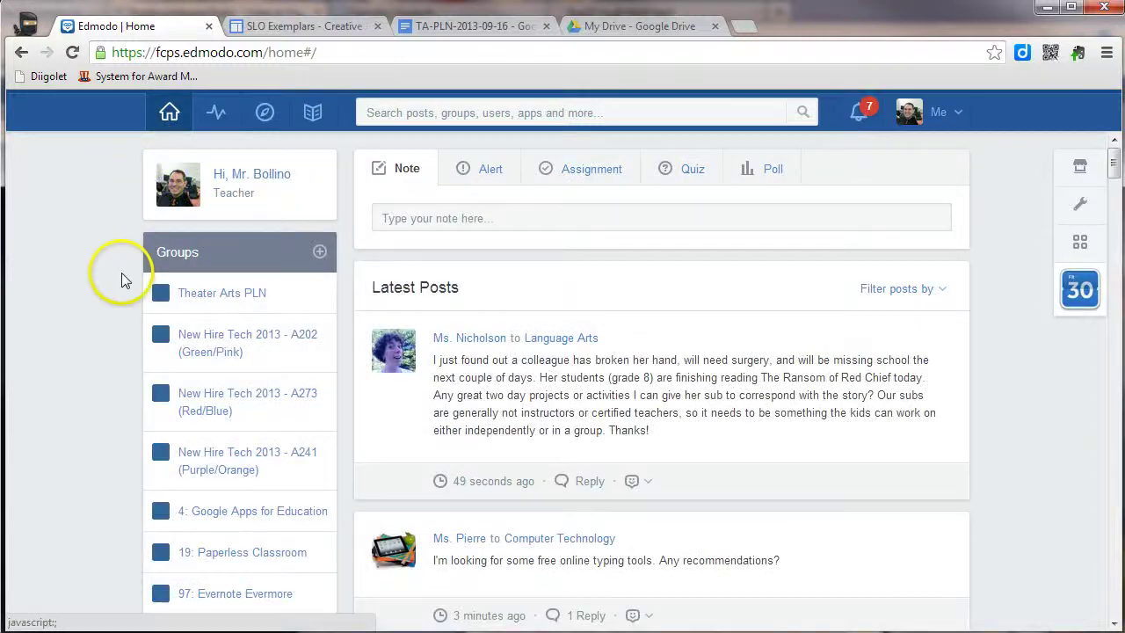
left_click(213, 296)
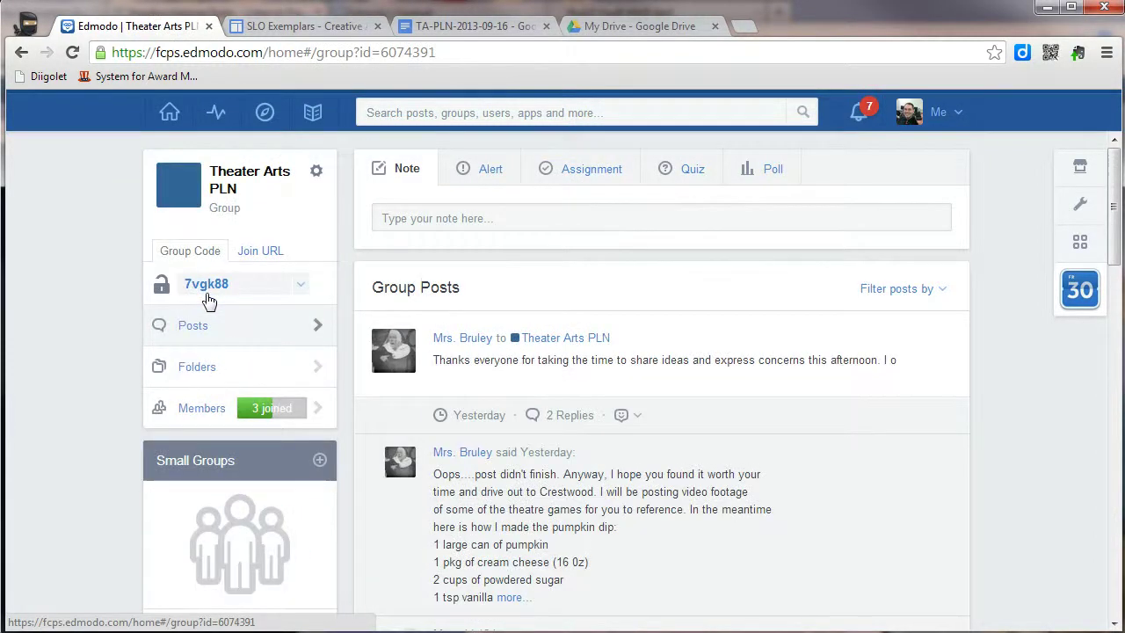
left_click(197, 297)
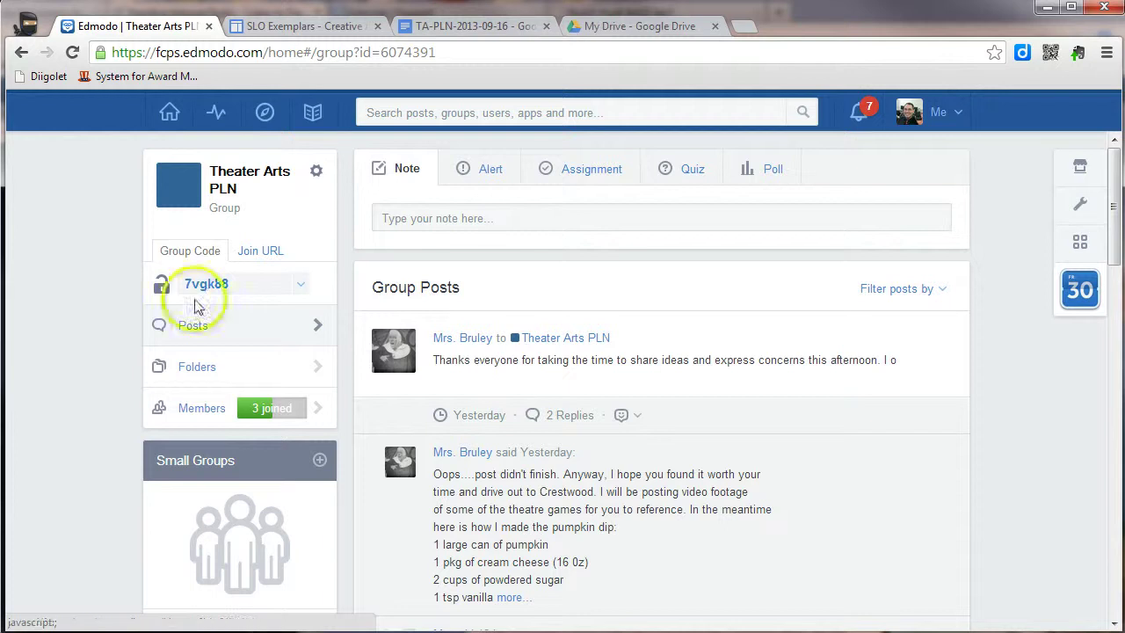